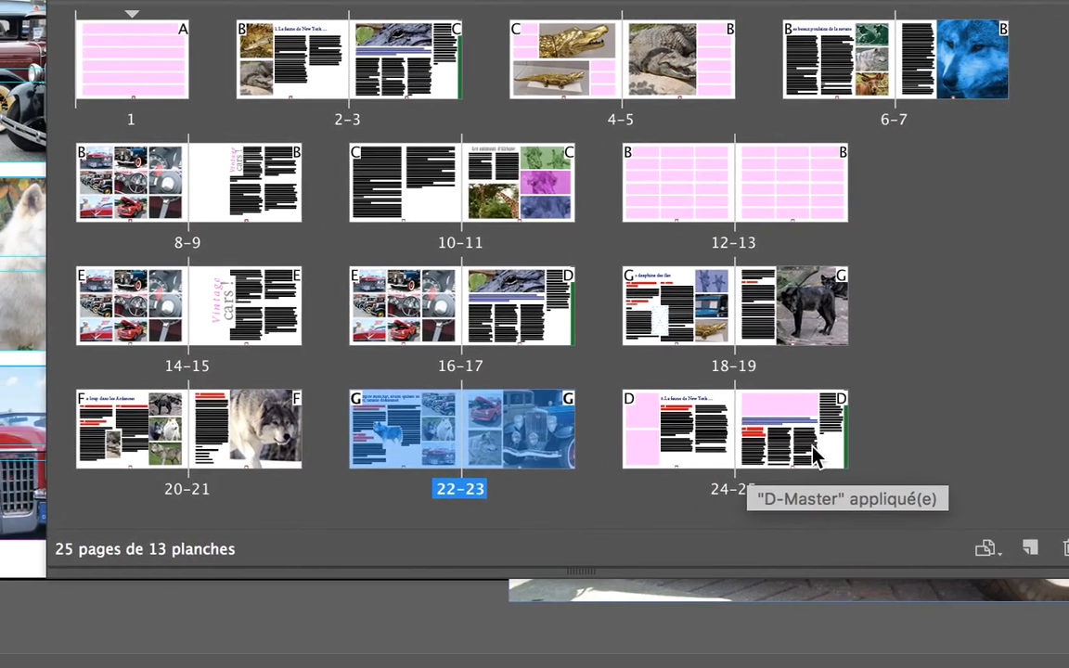
- Display page 24 of the last spread, and collapse the Pages panel clear of the page
left_click(878, 452)
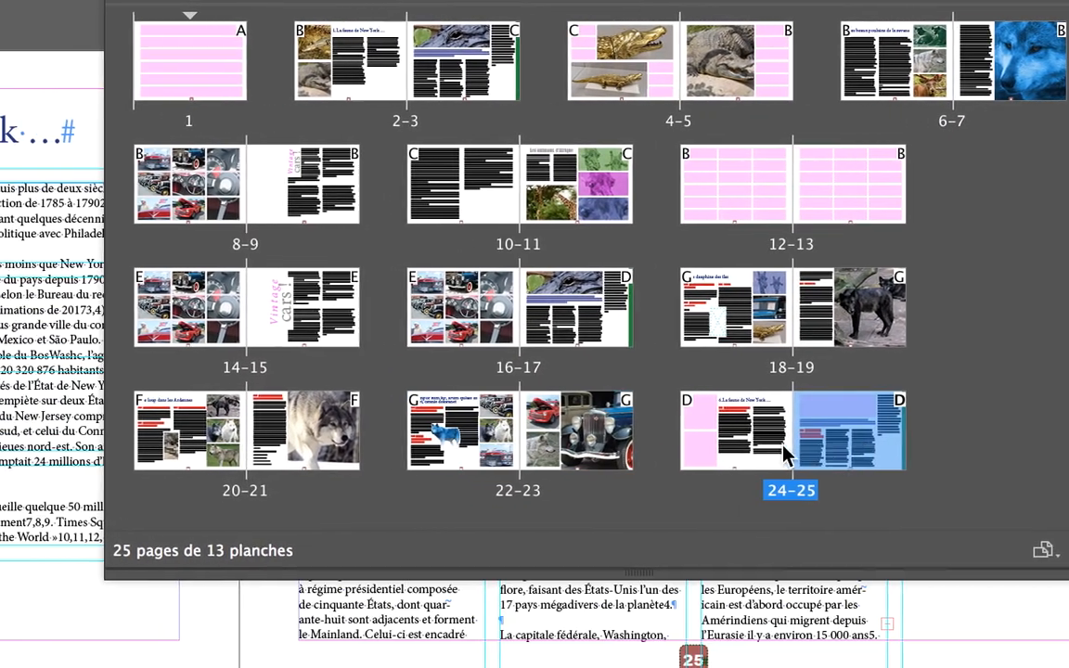
double_click(729, 454)
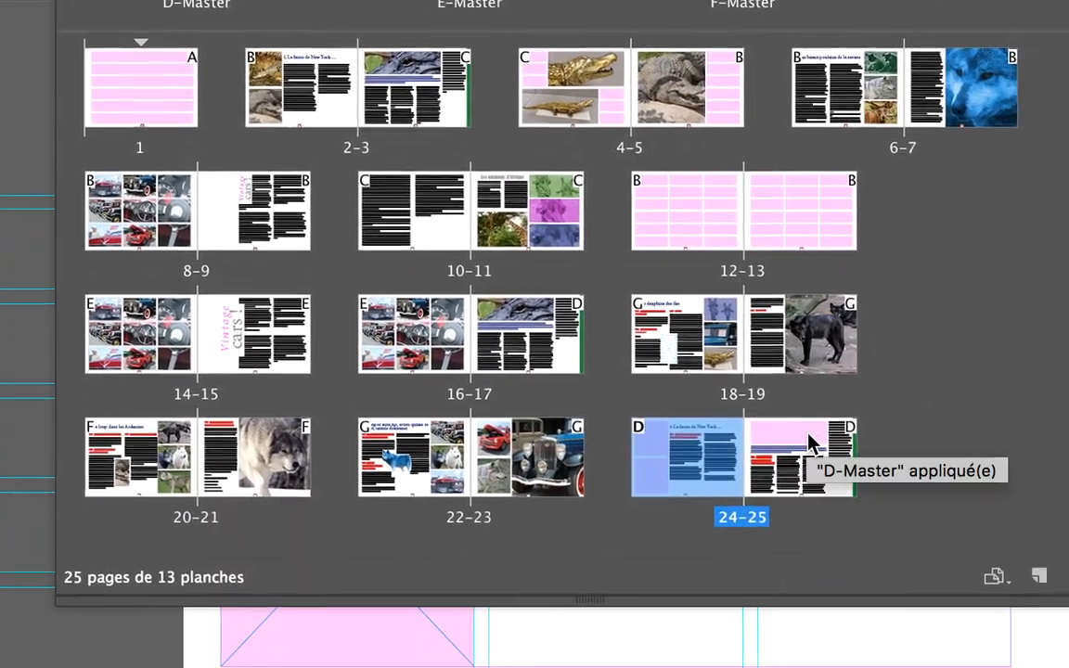
left_click(820, 454)
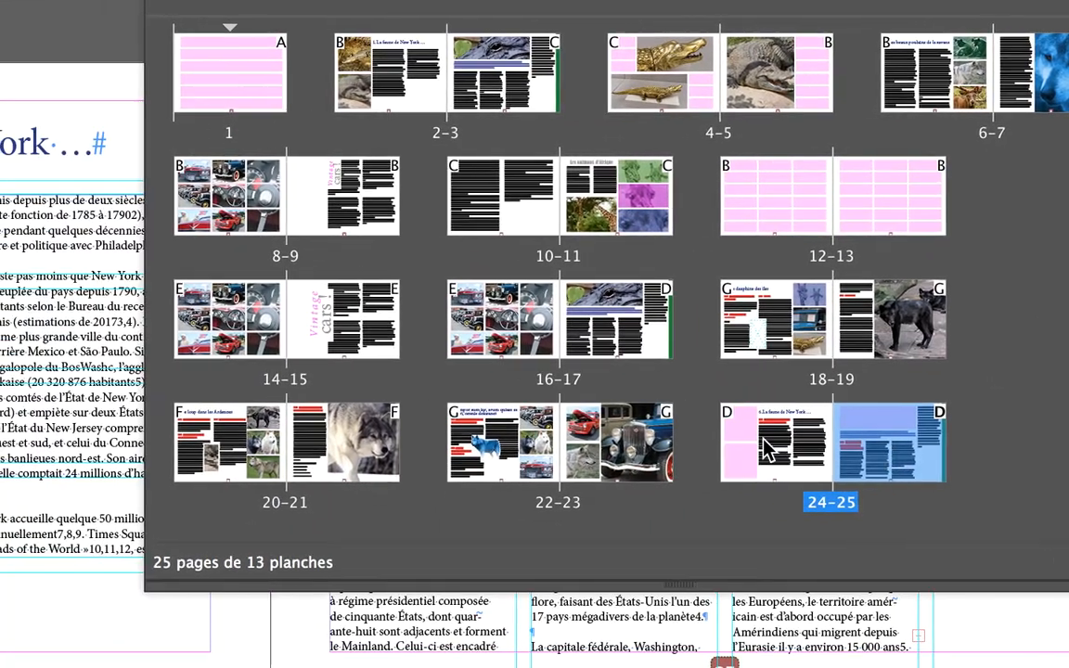
left_click(674, 446)
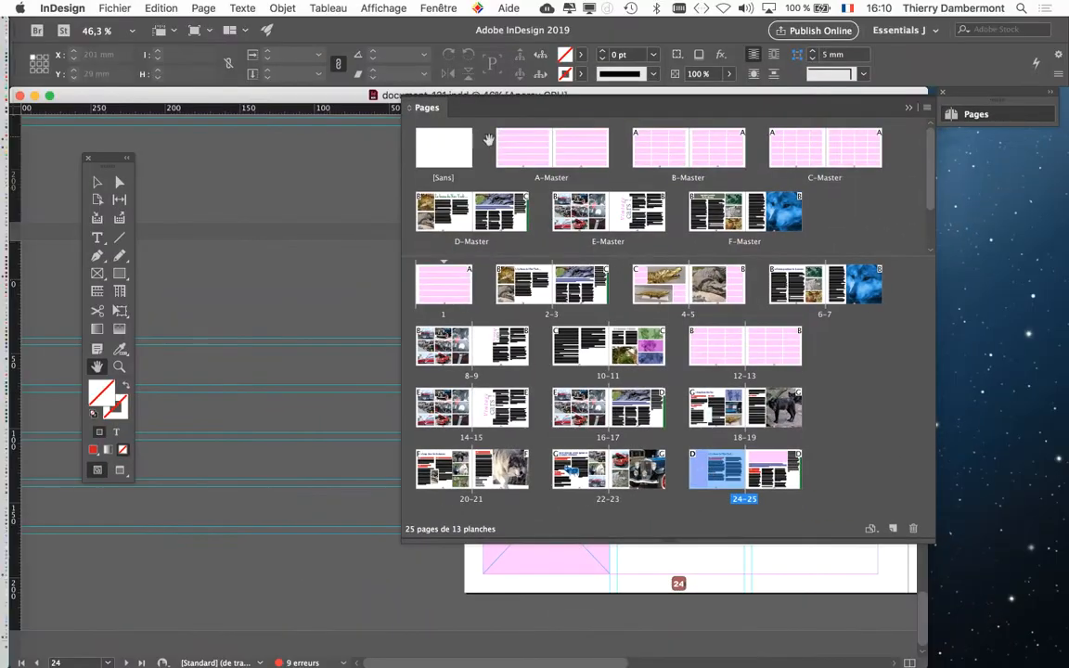
left_click_drag(436, 109, 241, 110)
double_click(392, 114)
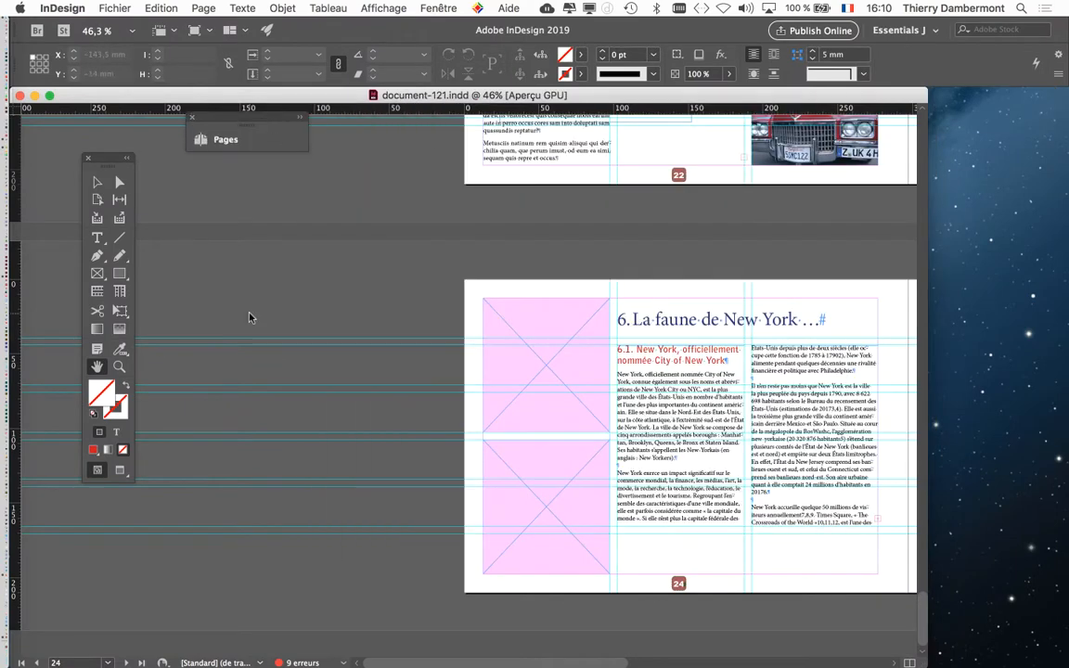
- Bring spread 24–25 into view and move the Tools panel off the image frames of page 24
scroll(385, 376, "right", 10)
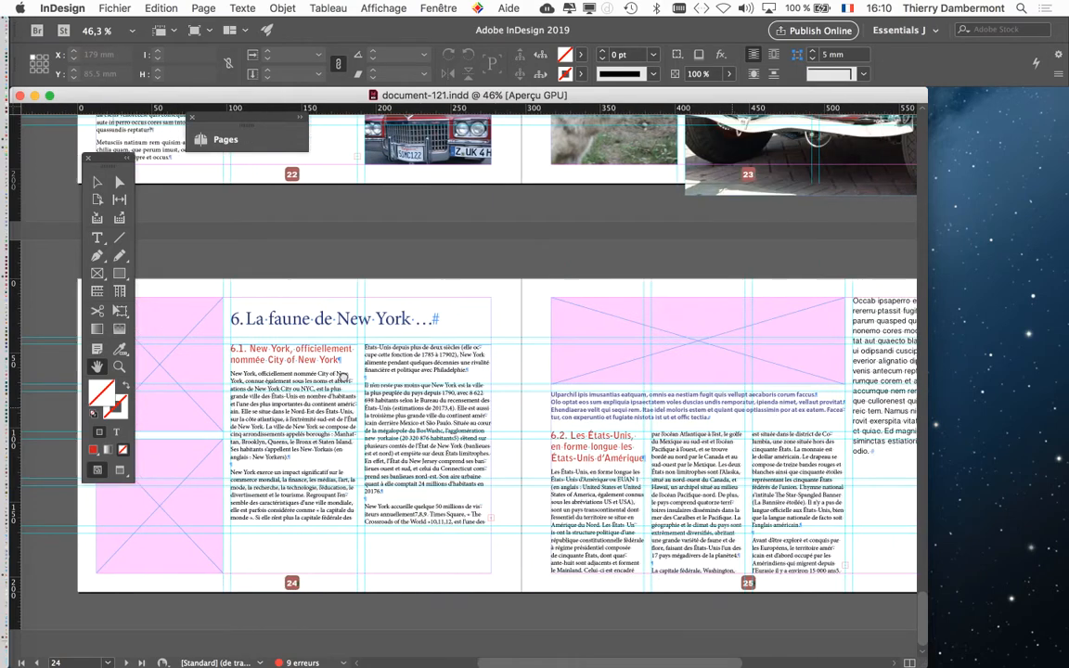
scroll(375, 372, "right", 1)
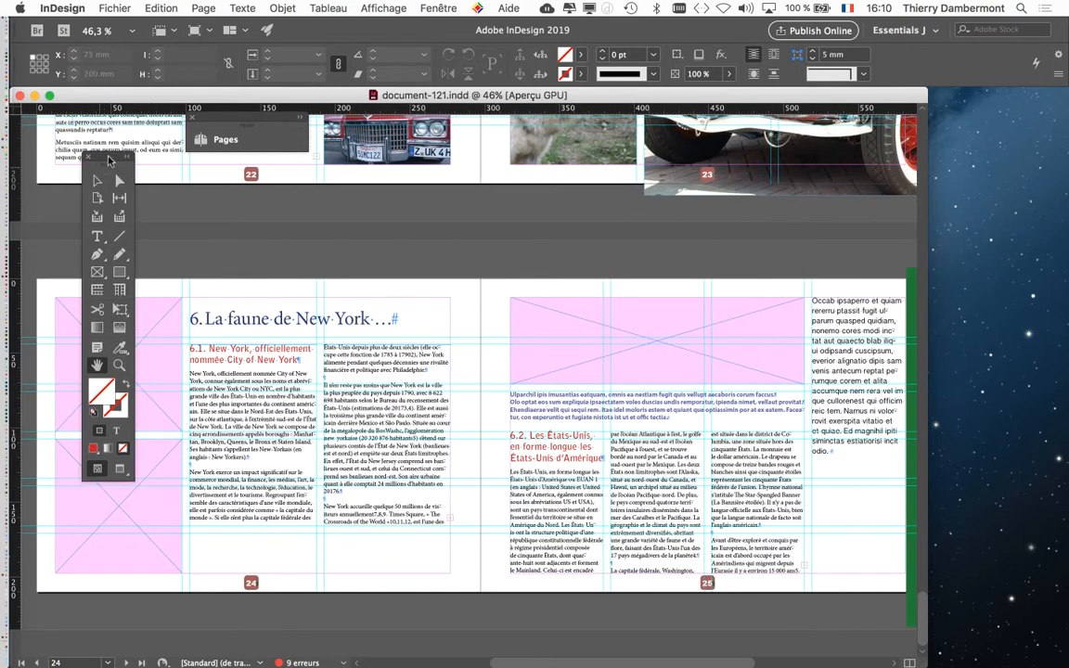
left_click_drag(110, 163, 65, 125)
scroll(505, 339, "left", 2)
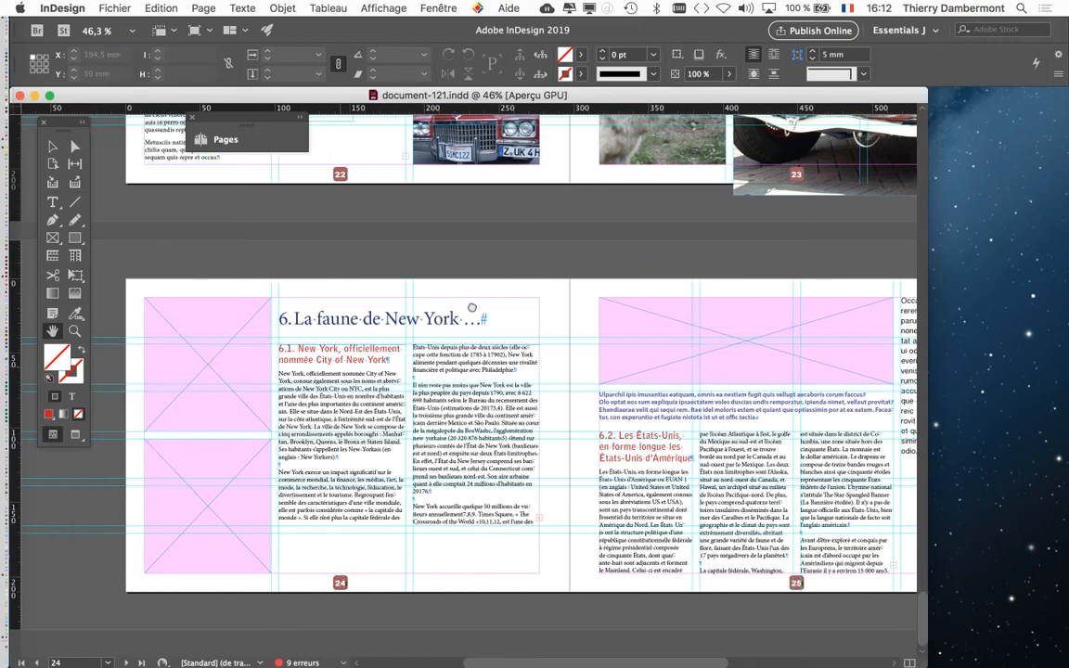
- Examine the empty image frames, numbered headings, body text and side column across pages 24 and 25
scroll(482, 301, "left", 3)
scroll(256, 405, "up", 3)
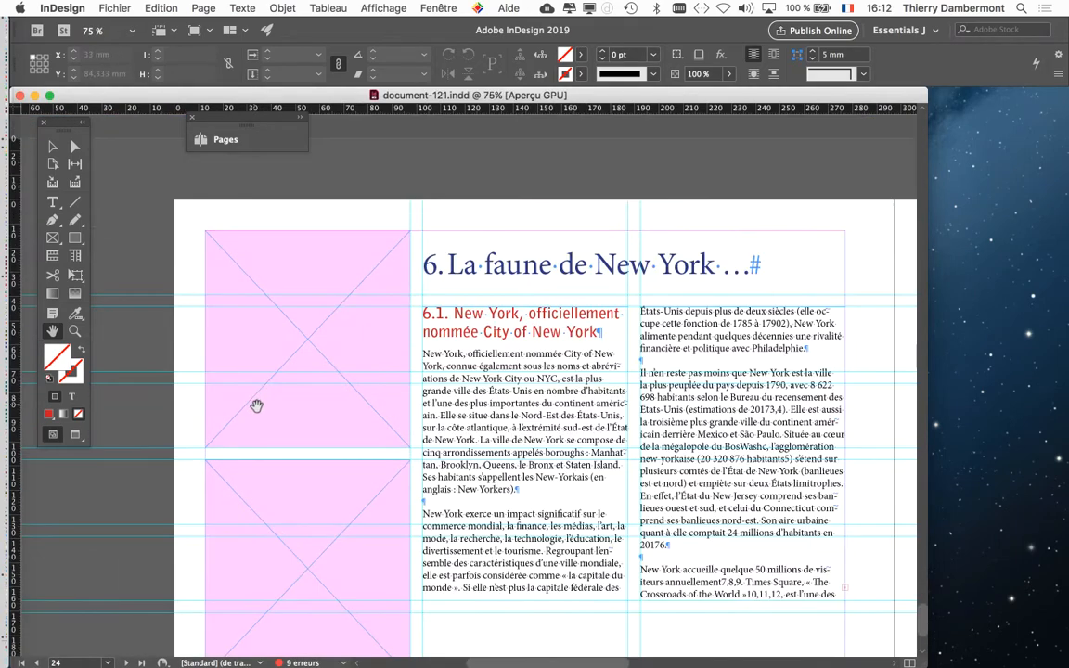
left_click_drag(339, 336, 298, 255)
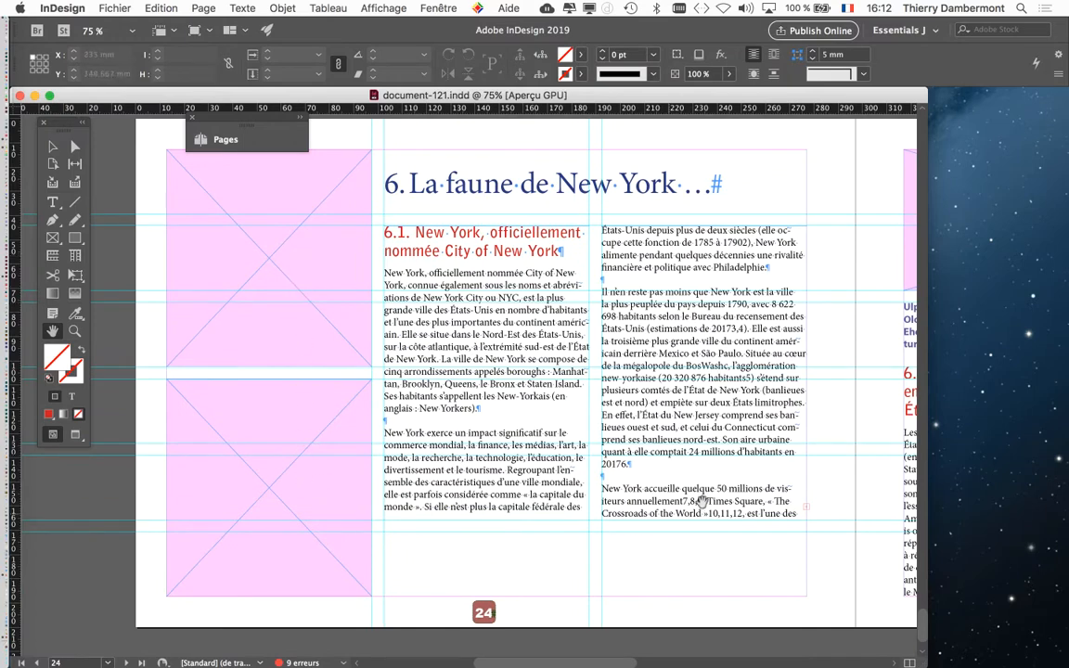
left_click_drag(720, 477, 478, 540)
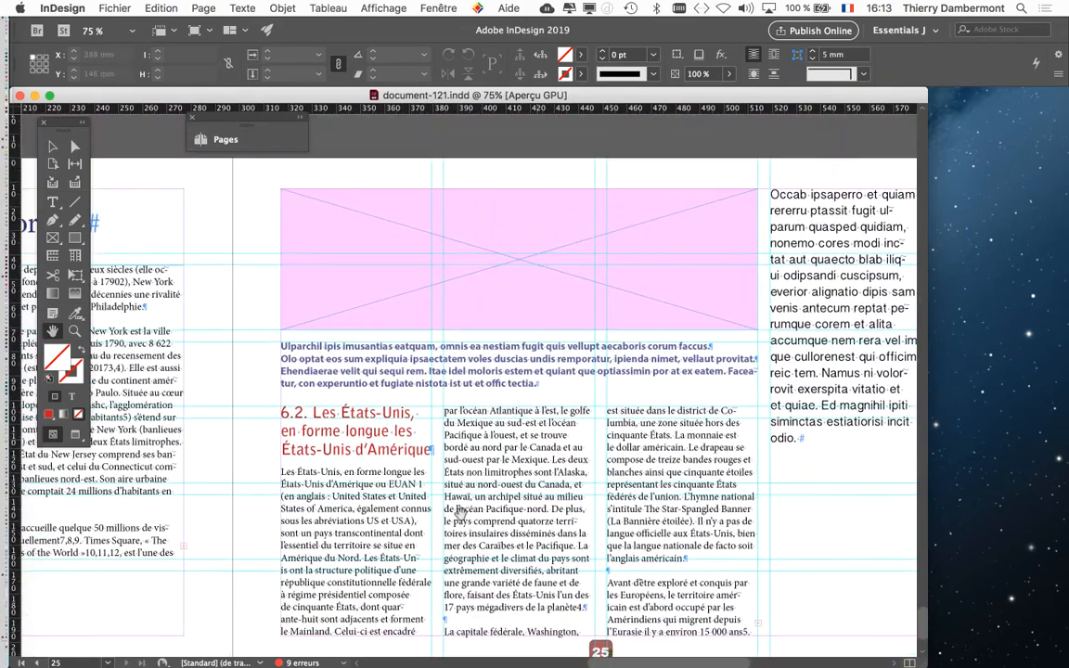
left_click_drag(151, 471, 574, 439)
left_click_drag(408, 396, 663, 382)
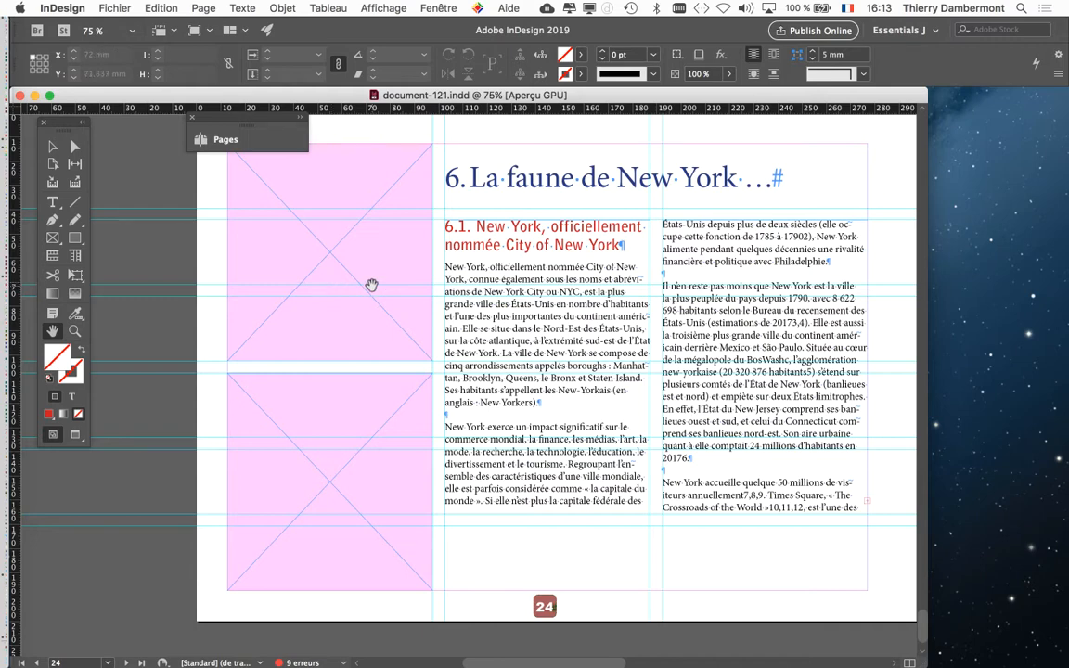
scroll(473, 260, "right", 10)
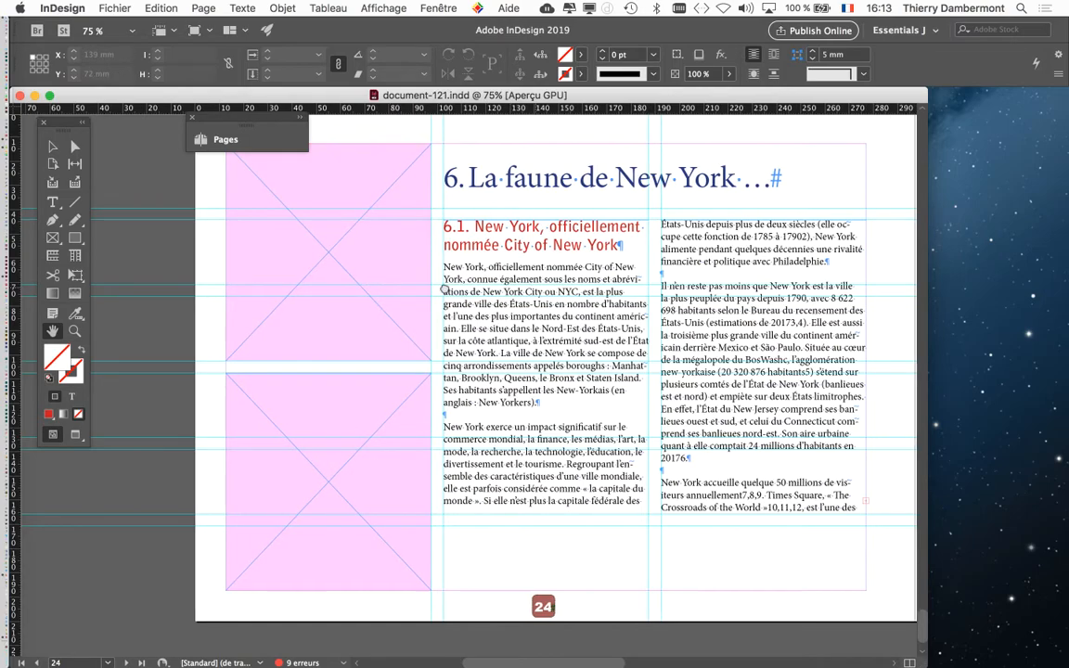
scroll(313, 317, "right", 5)
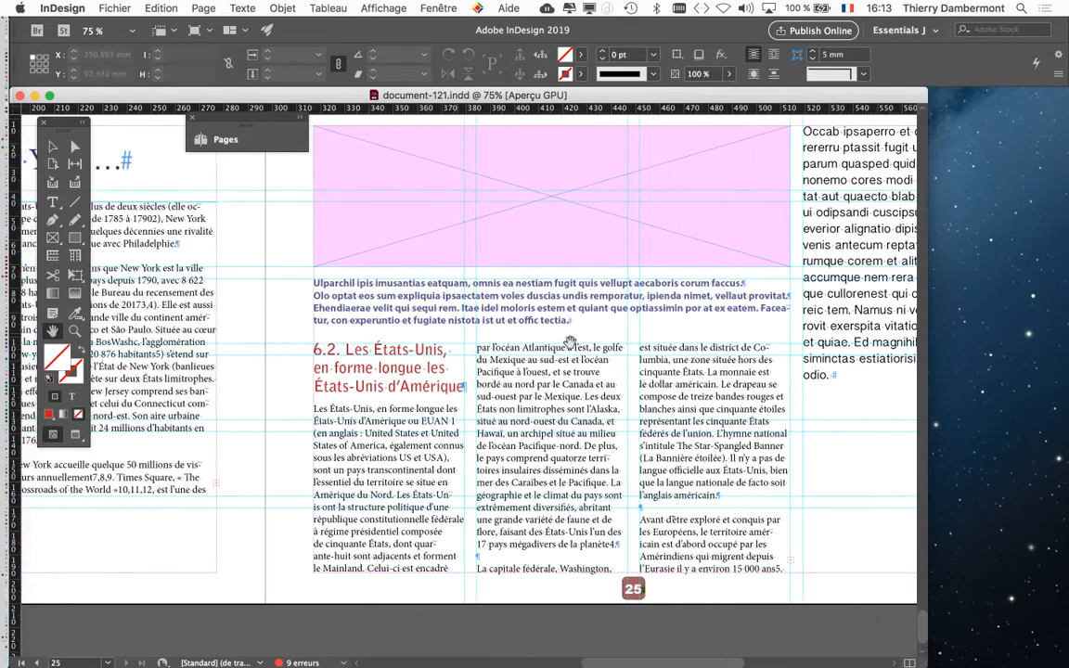
scroll(502, 383, "right", 3)
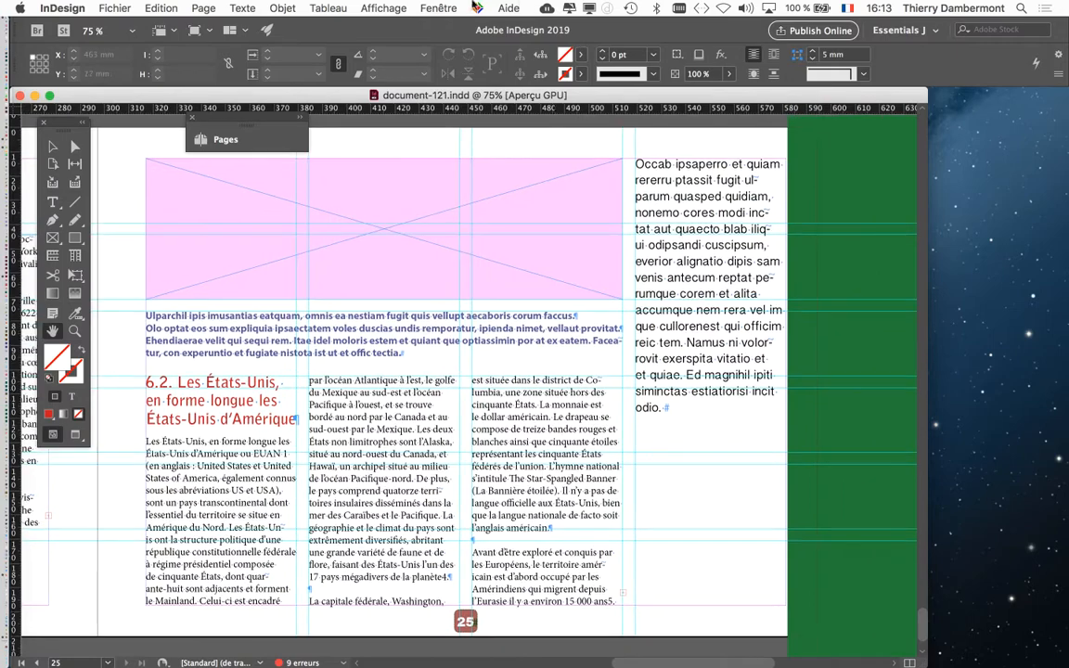
- Expand the Pages panel and reposition it over the document window
left_click(440, 10)
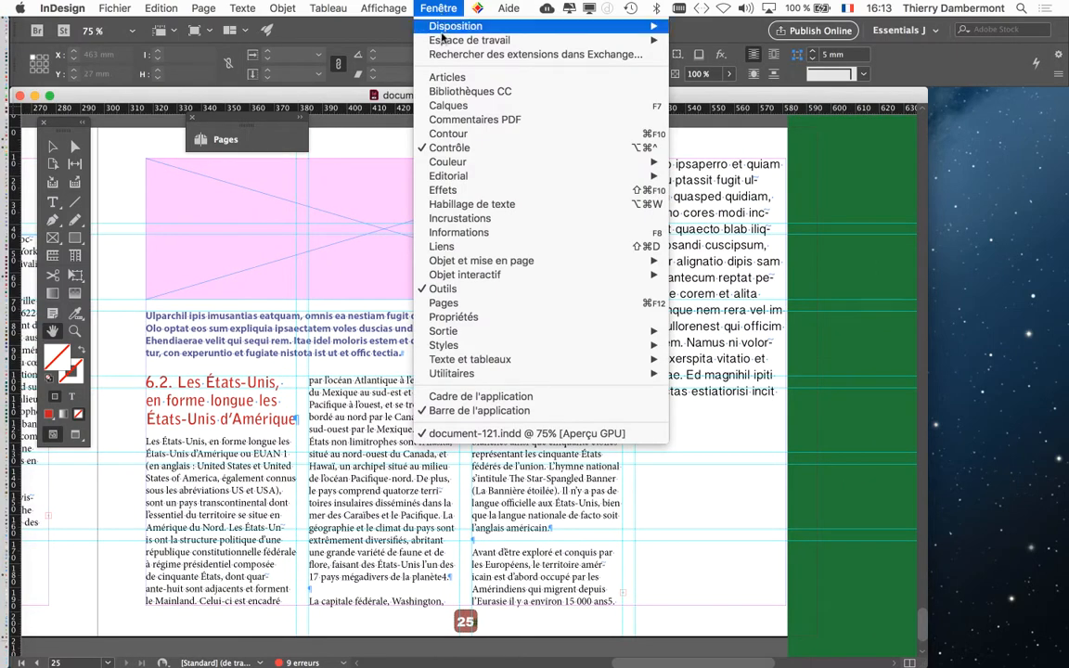
left_click(483, 306)
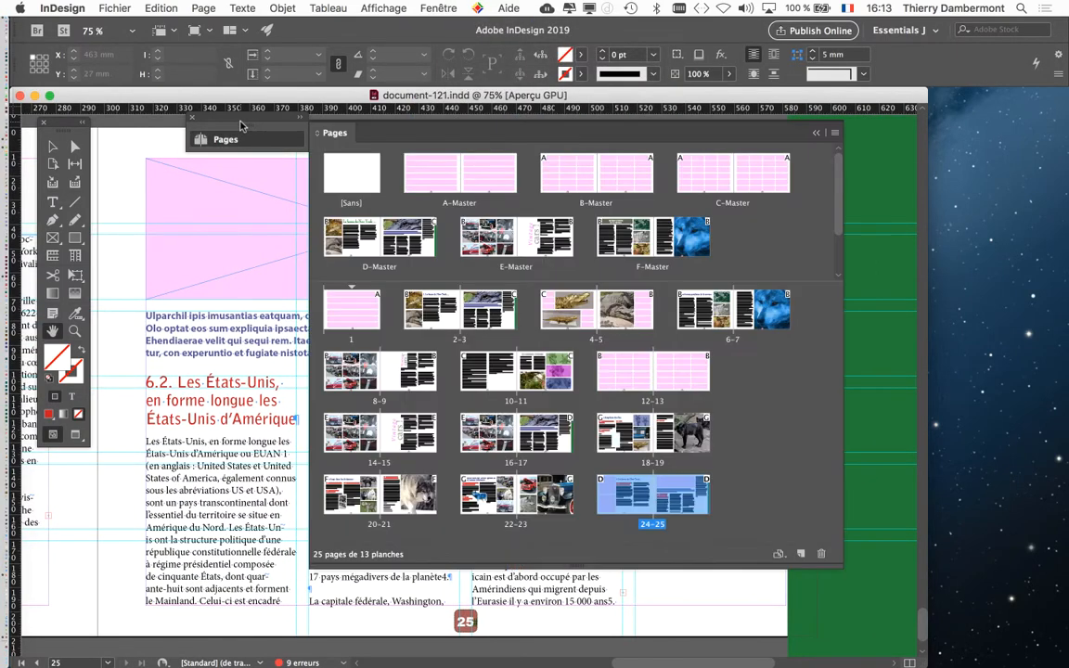
left_click_drag(239, 122, 409, 135)
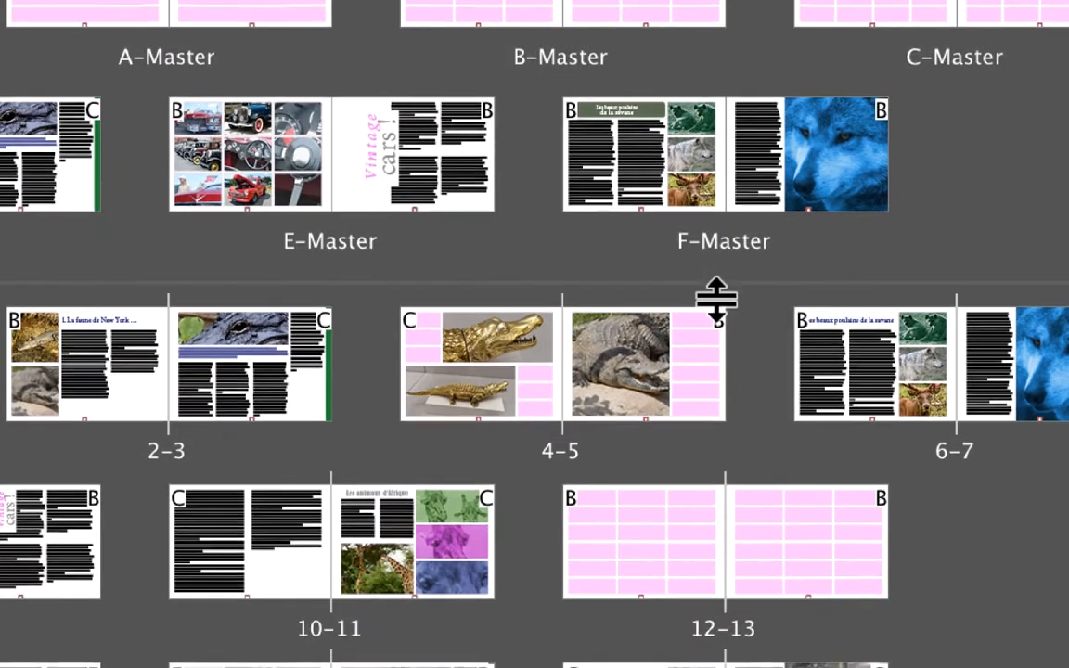
- Enlarge the Pages panel and its master area to fit all masters and spreads, and move it off page 25's columns
left_click_drag(716, 297, 717, 332)
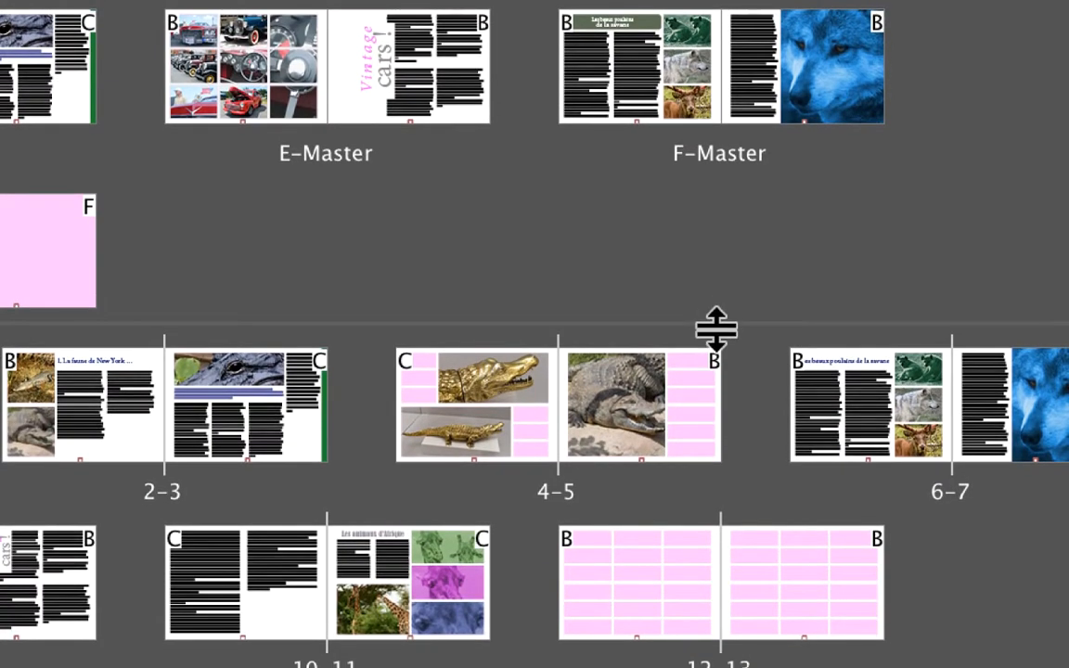
left_click_drag(717, 329, 716, 370)
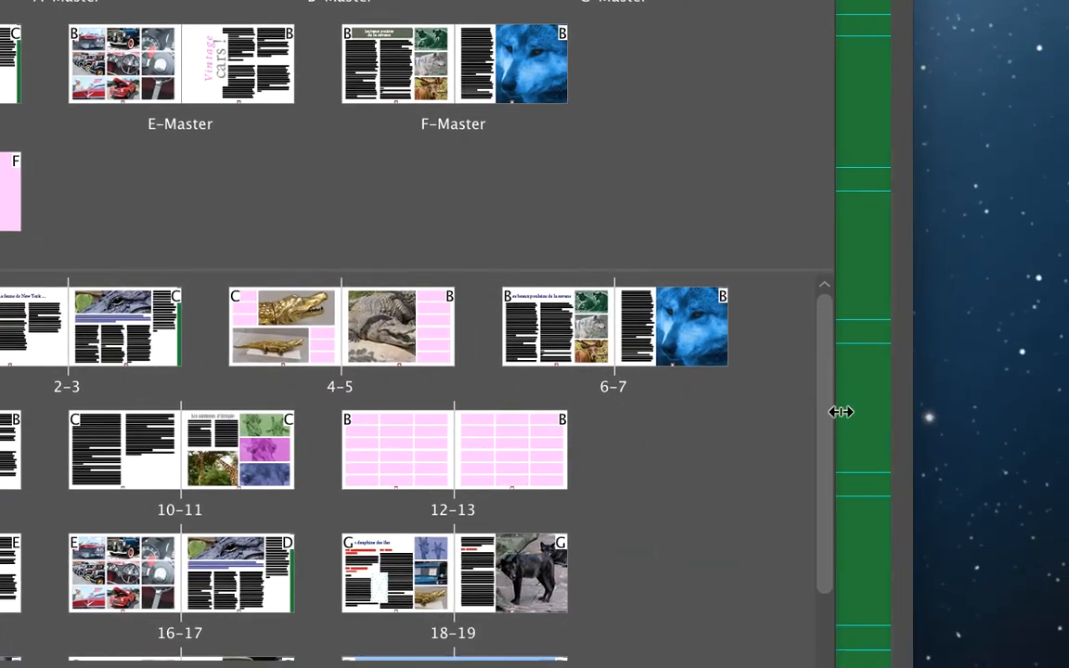
left_click_drag(826, 414, 820, 541)
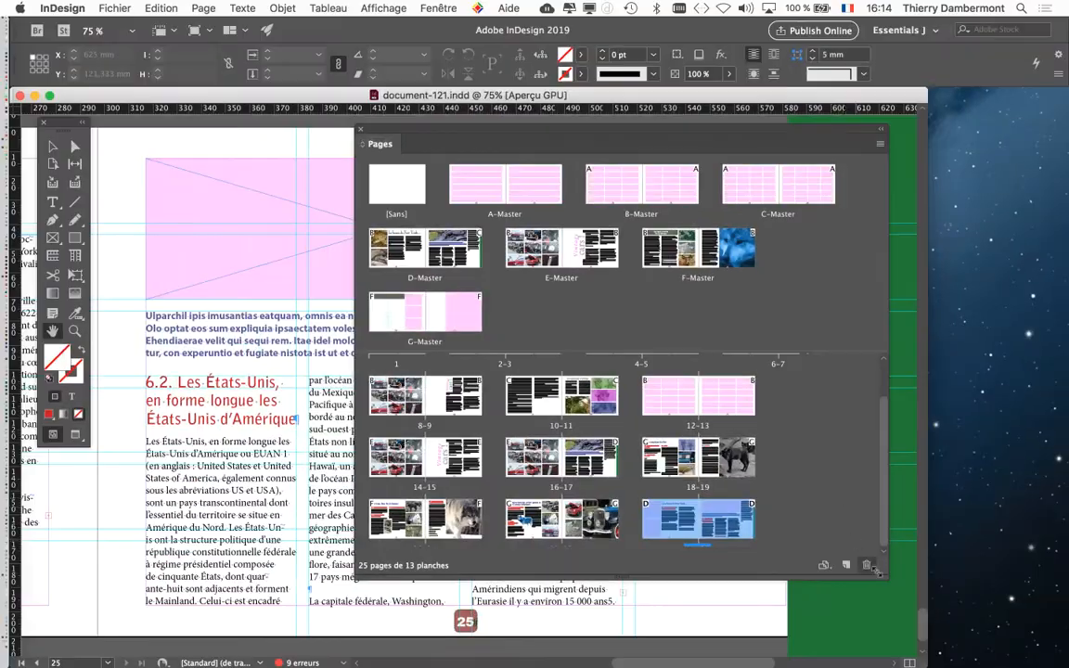
left_click_drag(877, 569, 882, 627)
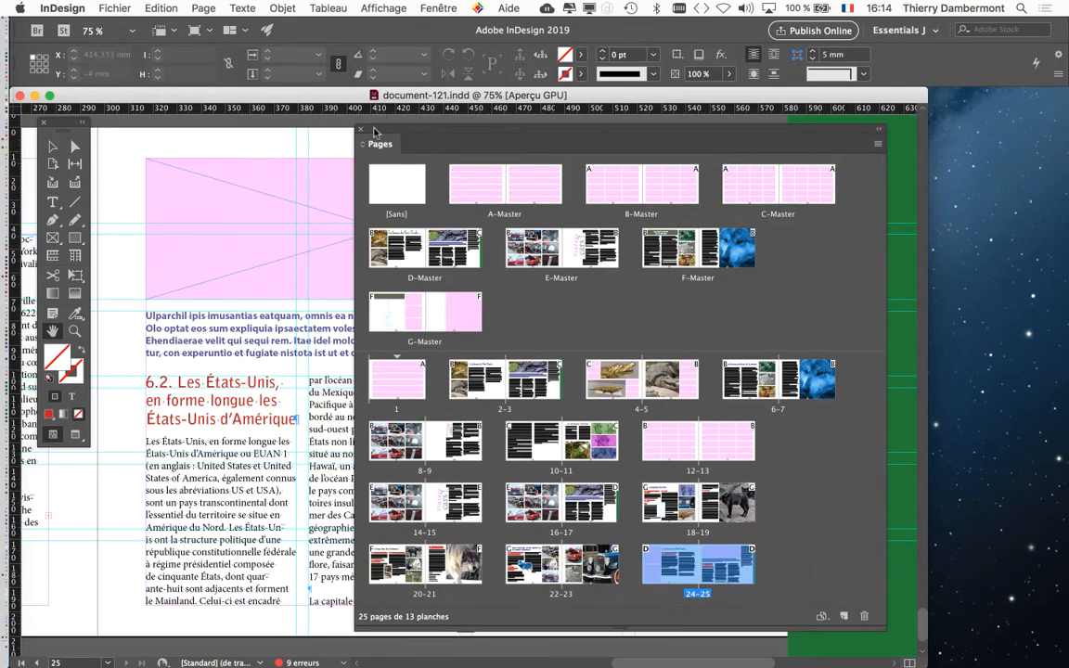
left_click_drag(374, 132, 782, 148)
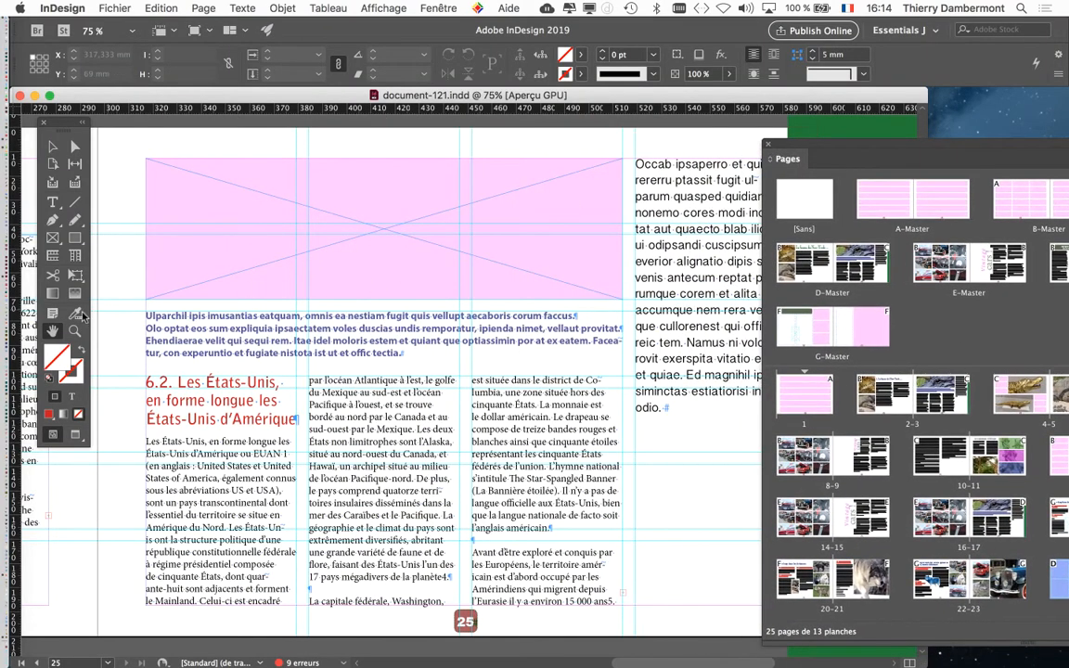
- Return to page 24 and show the Layers panel clear of the page's image frames, with the Pages panel moved further aside
left_click_drag(433, 325, 743, 306)
left_click_drag(297, 311, 620, 325)
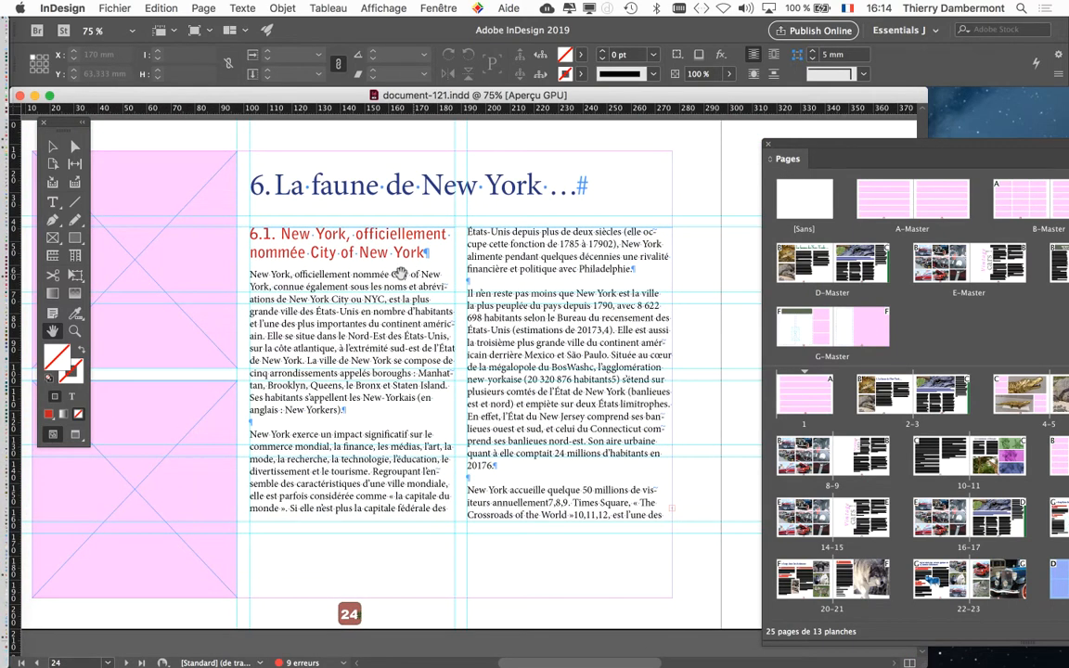
left_click_drag(383, 275, 460, 254)
left_click_drag(777, 148, 816, 205)
left_click(437, 8)
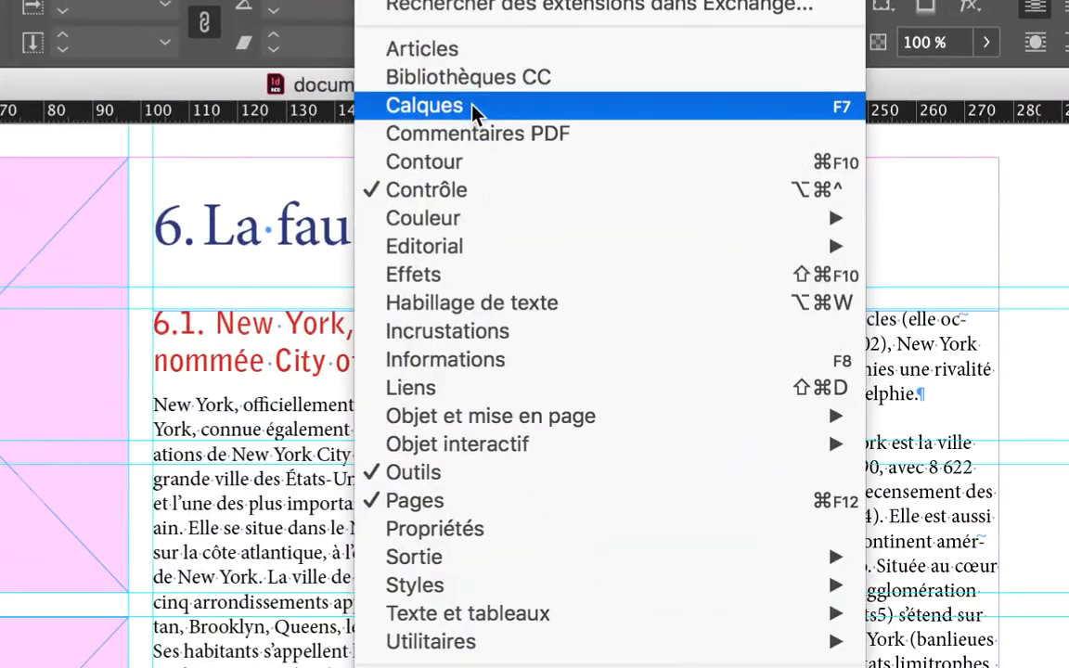
left_click(472, 107)
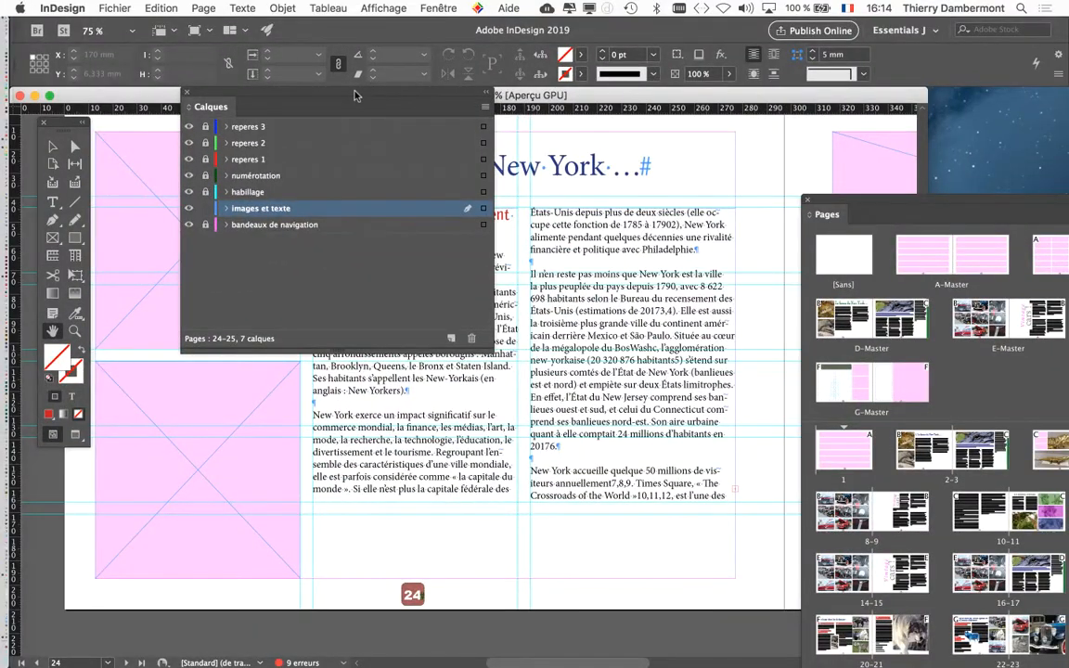
left_click_drag(354, 96, 634, 128)
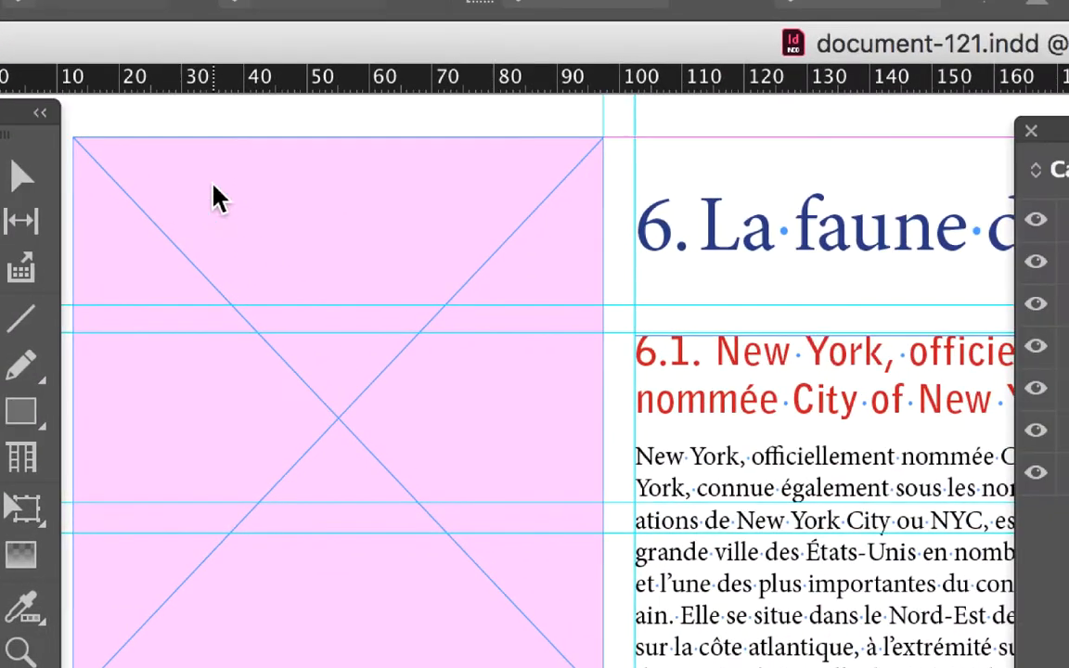
- Select the upper pink image frame on page 24 and move the Layers panel off the chapter title
left_click(386, 198)
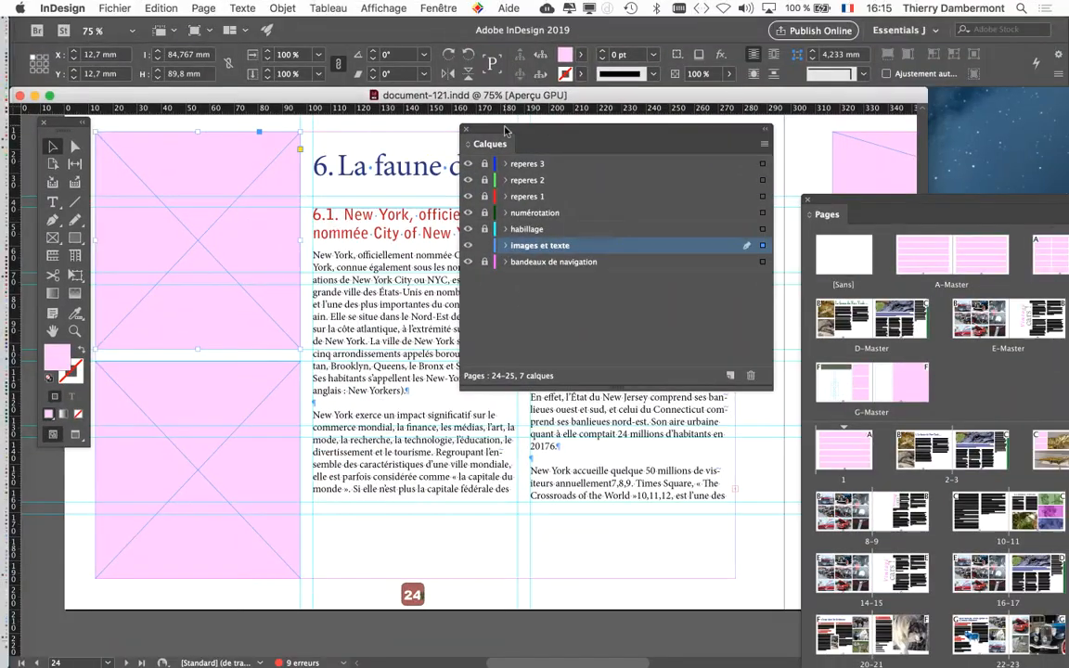
left_click_drag(514, 143, 731, 113)
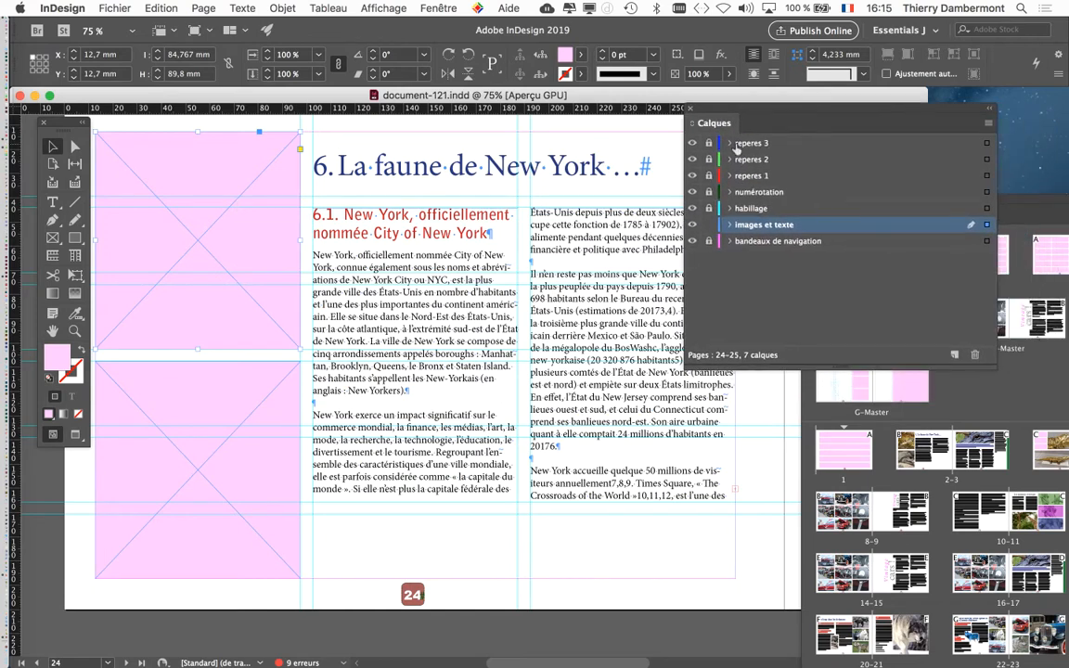